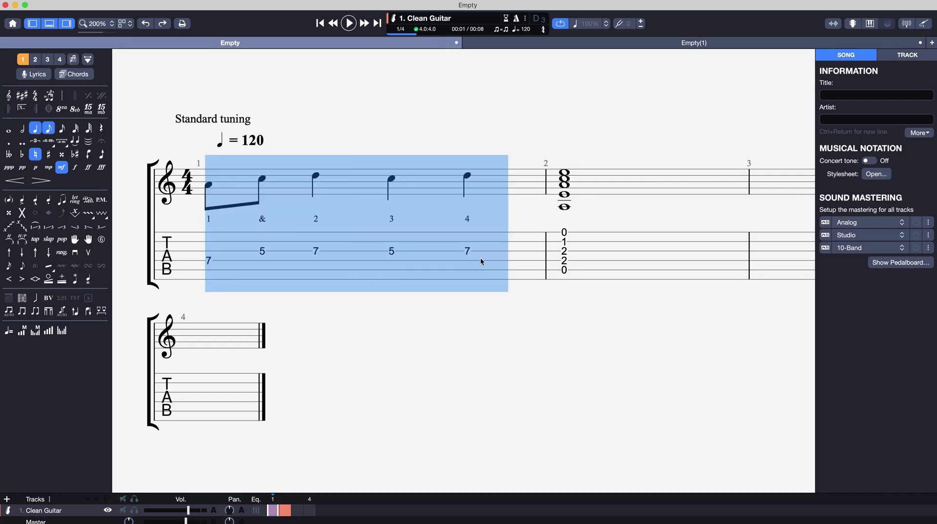
Add a free text 'Text' above bar 1's first note, then remove it again.
left_click(315, 251)
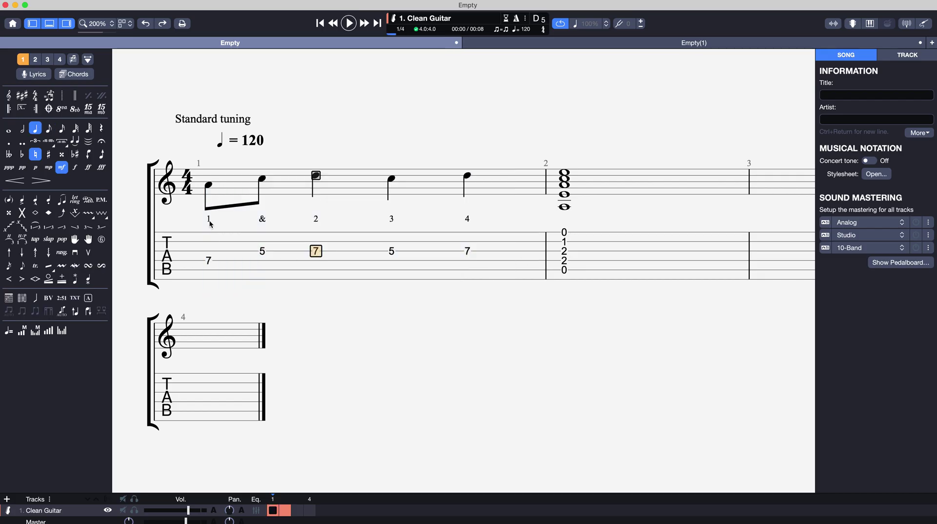
left_click(208, 183)
type("ter your text")
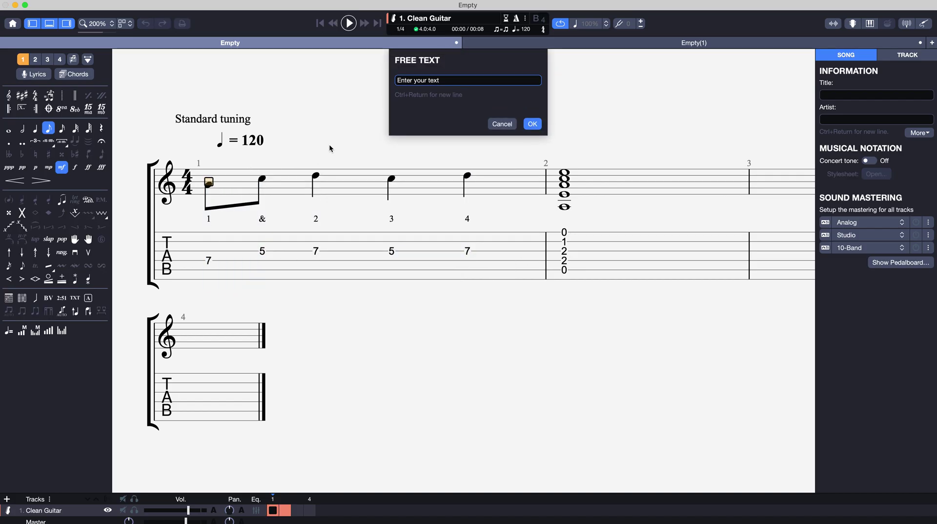
type("Text")
key("Return")
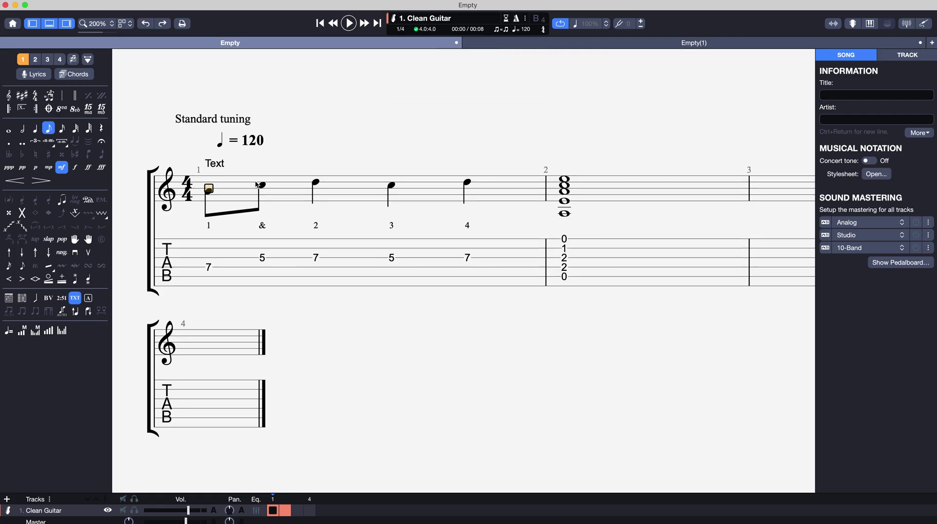
key("t")
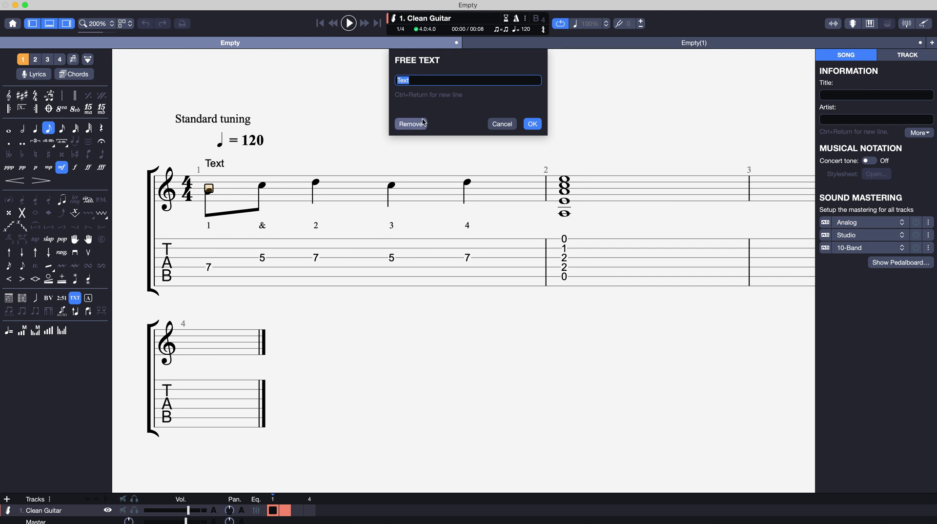
left_click(411, 124)
Select bar 1's first note and open the score's Stylesheet.
left_click_drag(211, 226, 451, 217)
left_click(413, 221)
left_click(207, 222)
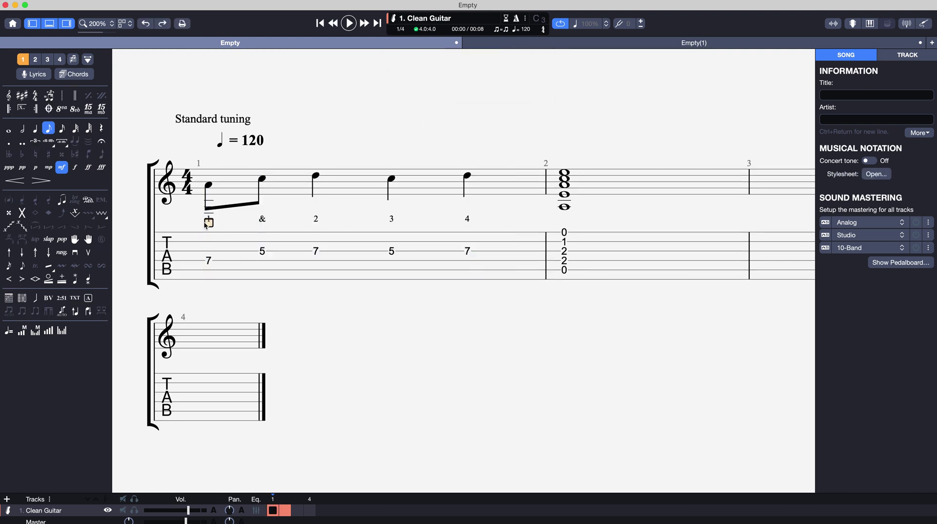
left_click(876, 175)
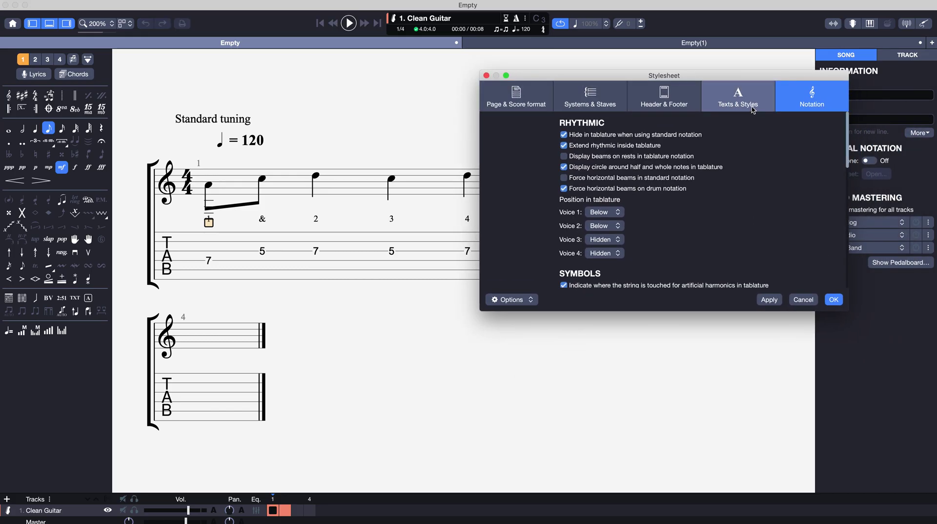
In Texts & Styles, set the Lyrics position to Above Staff and apply it.
left_click(732, 102)
scroll(745, 211, "down", 5)
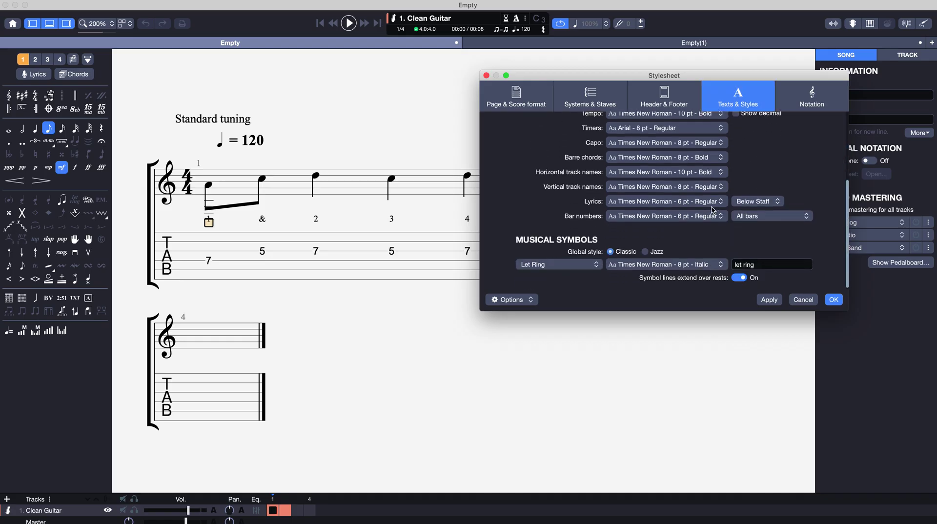
left_click(744, 204)
left_click(751, 192)
left_click(767, 301)
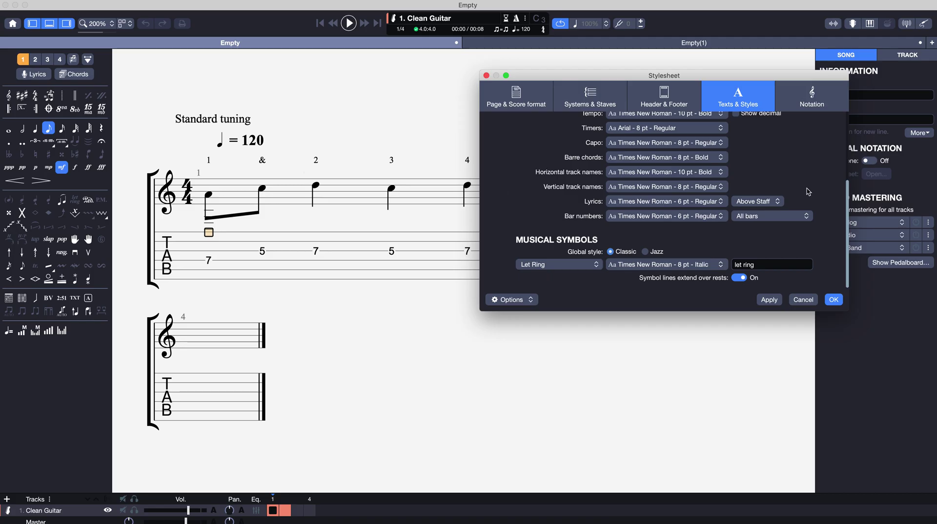
Set the Lyrics back to Below Staff, apply, and cancel out of the Stylesheet.
left_click(777, 201)
left_click(766, 217)
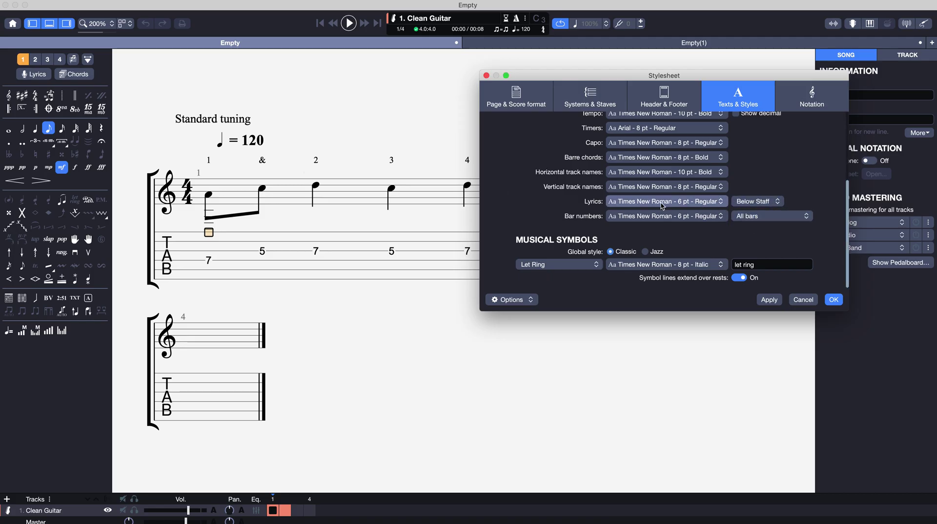
left_click(773, 300)
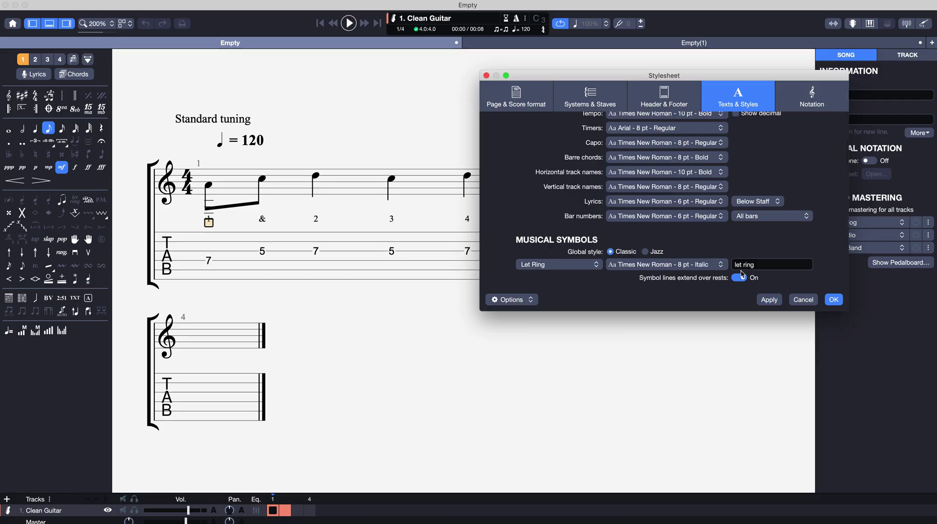
left_click_drag(596, 77, 586, 291)
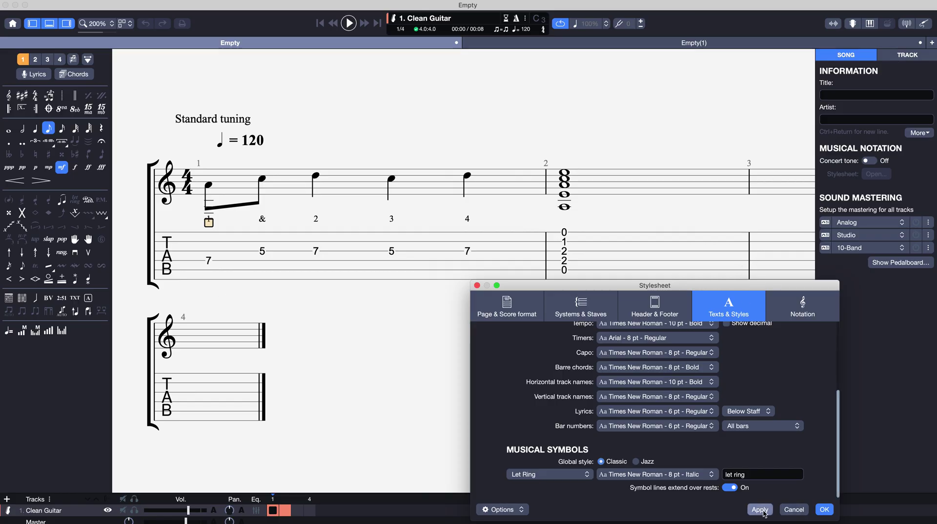
left_click(793, 510)
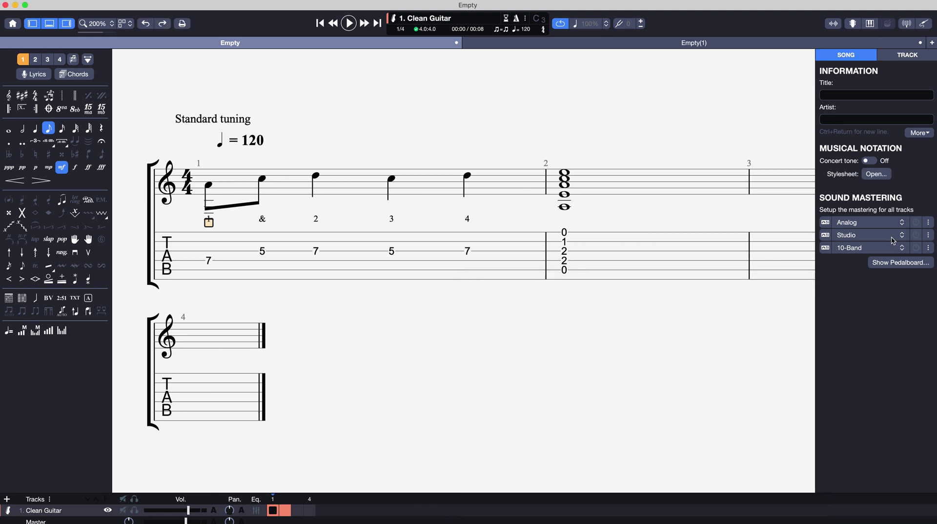
In the Track panel, hide standard notation, undo to restore it, then select bar 1.
left_click(908, 55)
left_click(866, 123)
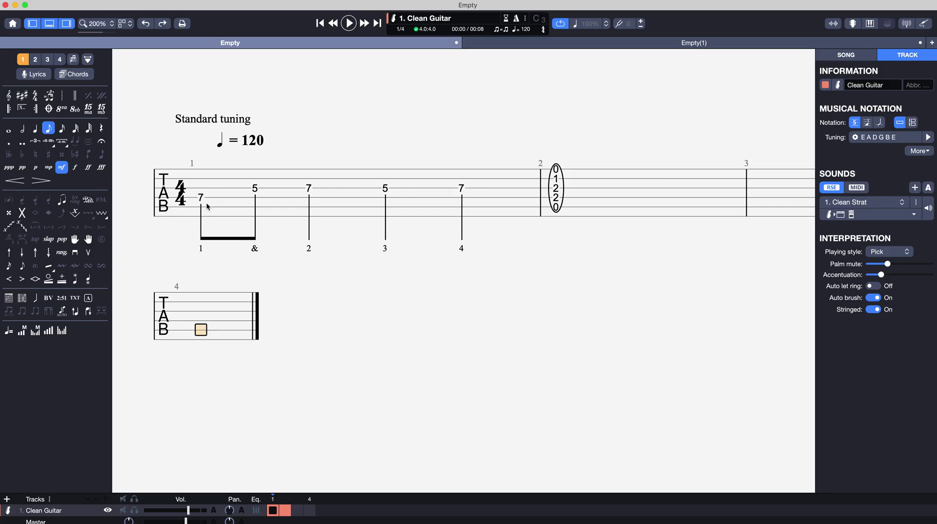
key("super+z")
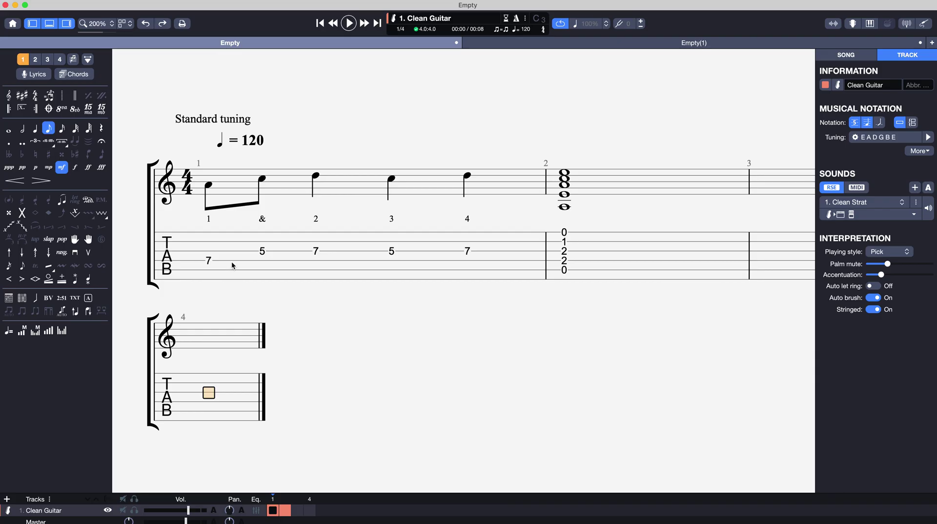
left_click_drag(209, 261, 450, 257)
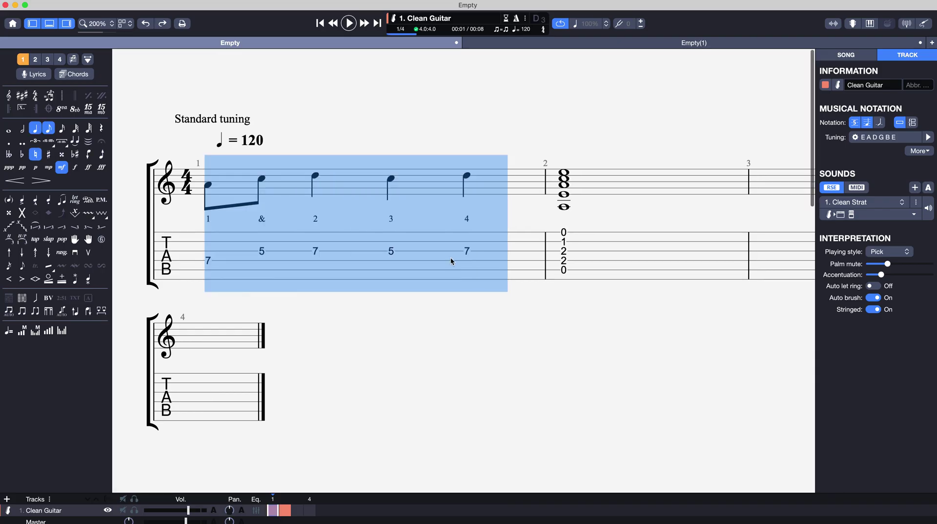
Add a Clean electric guitar track, clear its el.guit. abbreviation, and return to track 1.
left_click(317, 241)
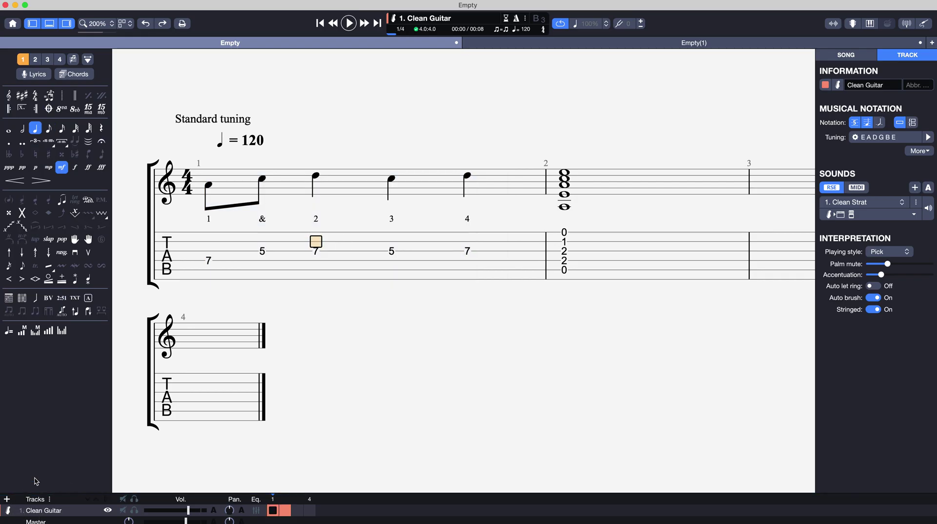
left_click(7, 499)
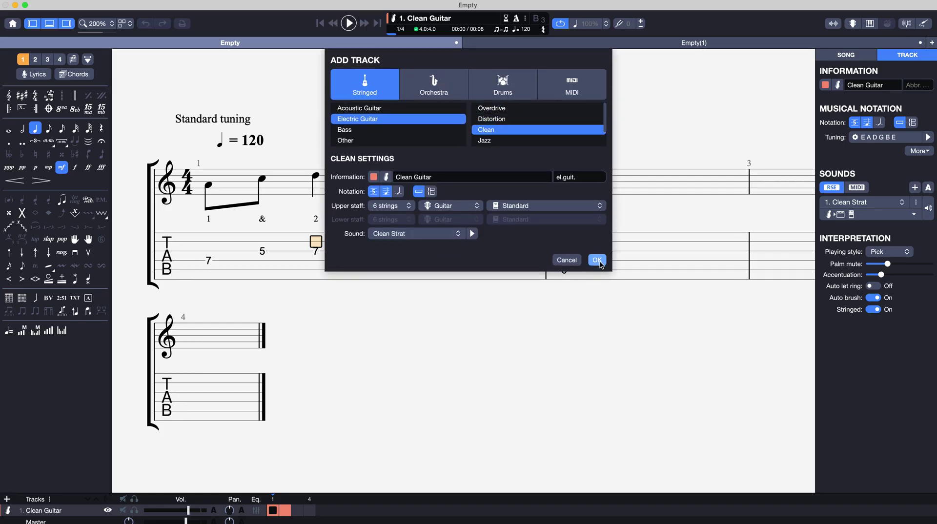
left_click(598, 261)
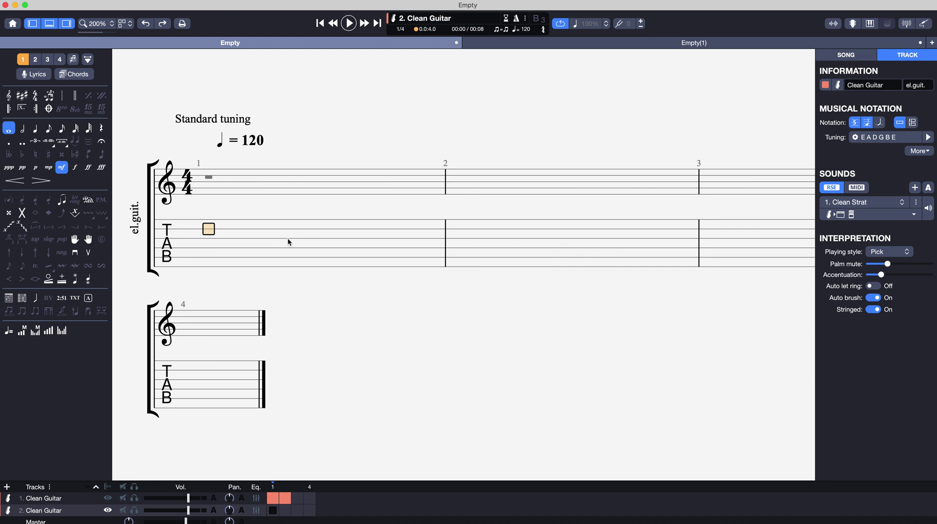
left_click(916, 85)
key("BackSpace")
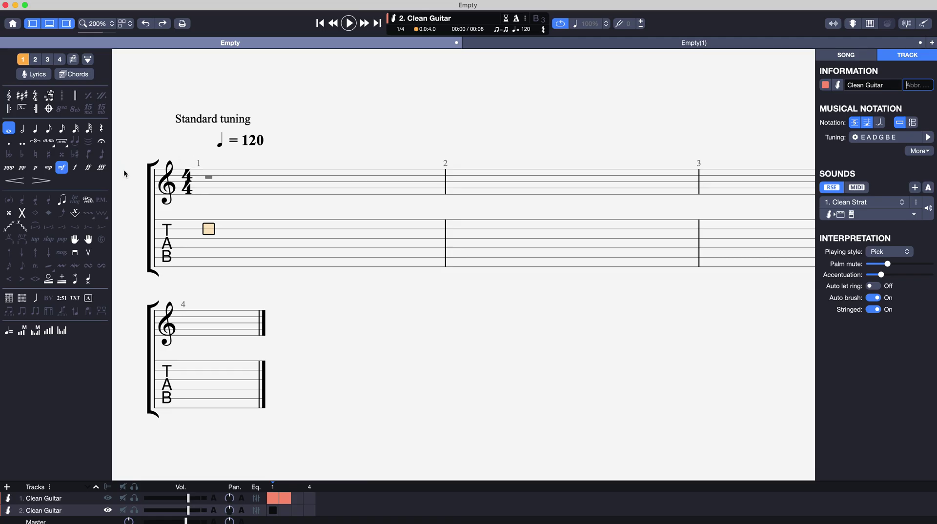
left_click(108, 496)
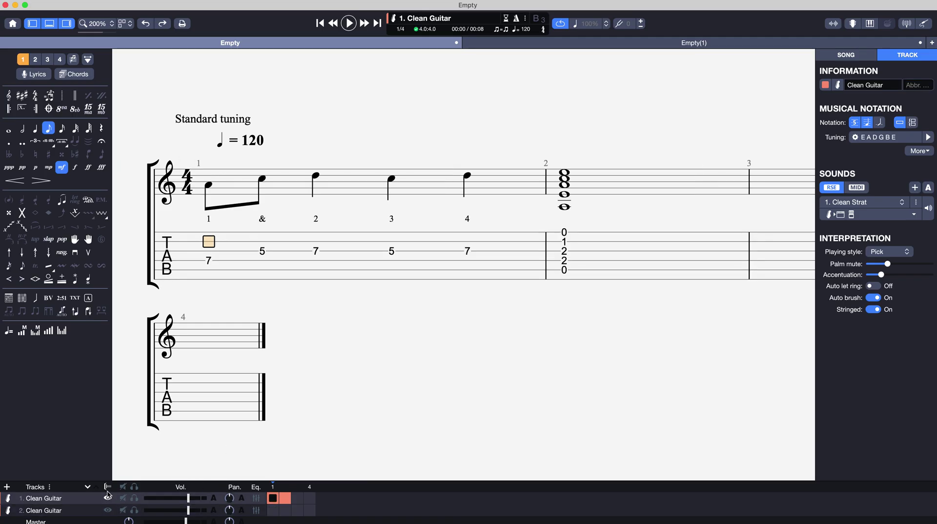
Show both tracks in multitrack view and paste track 1's bars 1–2 into track 2.
left_click(108, 488)
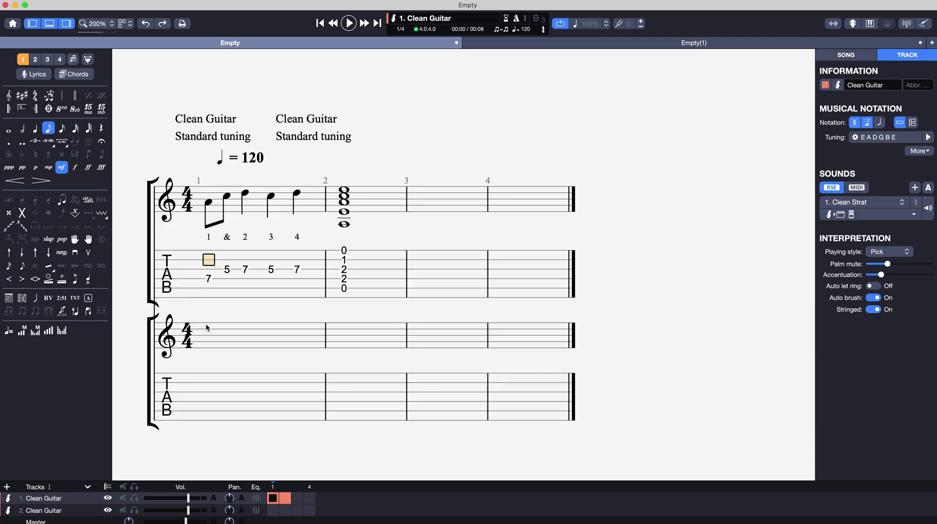
left_click_drag(210, 273, 385, 268)
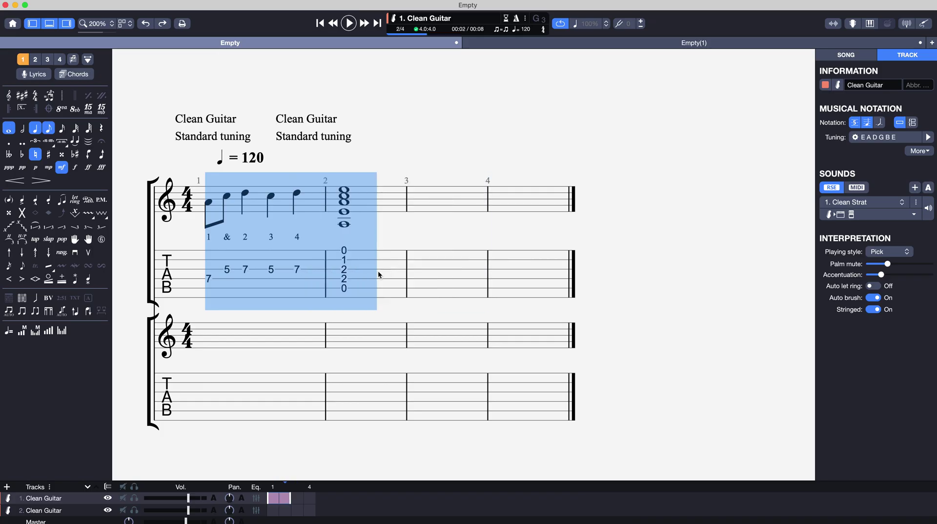
left_click(225, 416)
key("super+v")
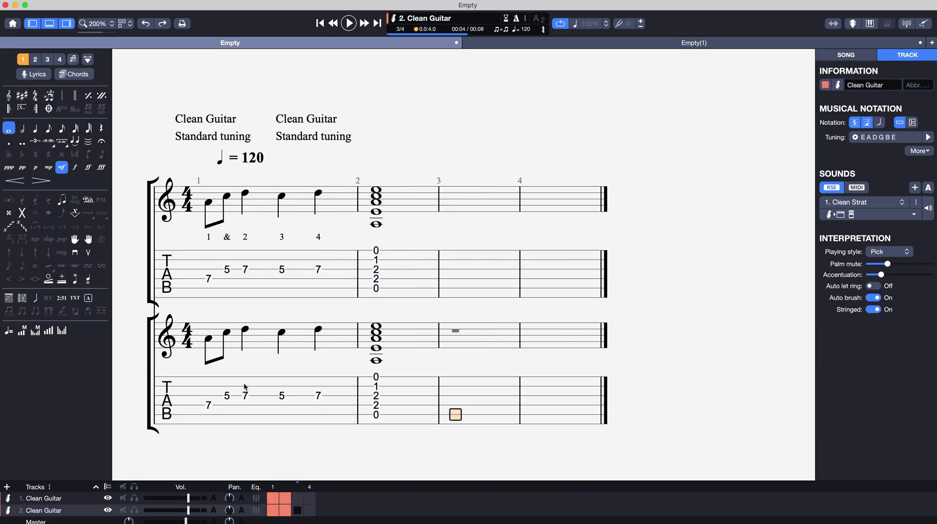
left_click(245, 388)
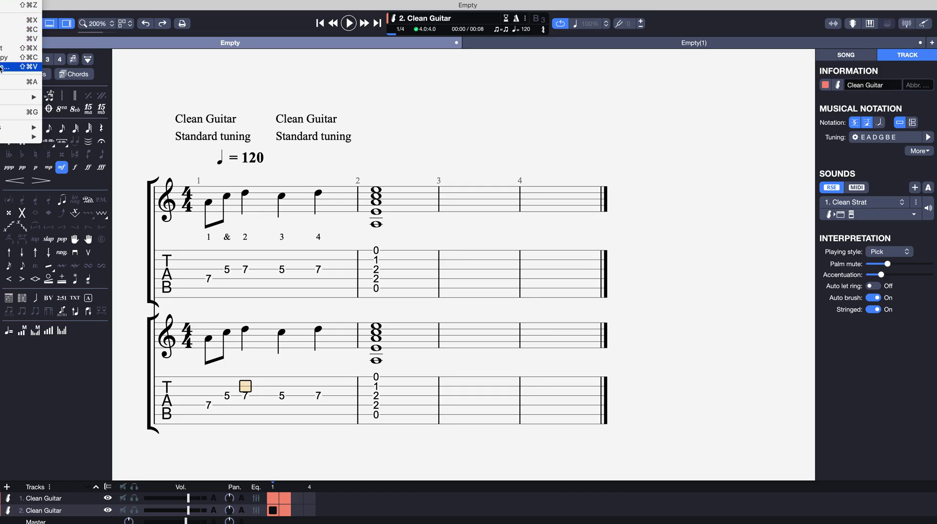
key("Escape")
key("super+shift+v")
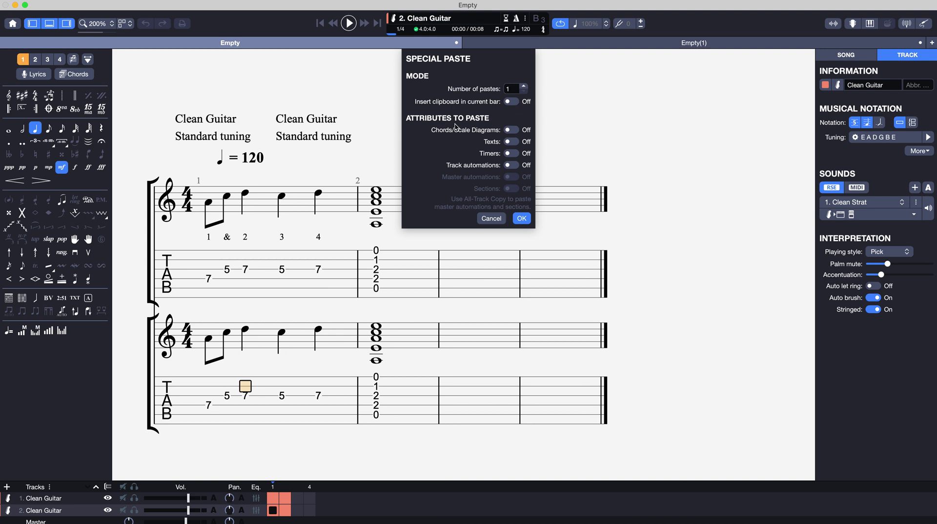
left_click(512, 143)
left_click(511, 143)
left_click(511, 143)
left_click(512, 143)
left_click(492, 218)
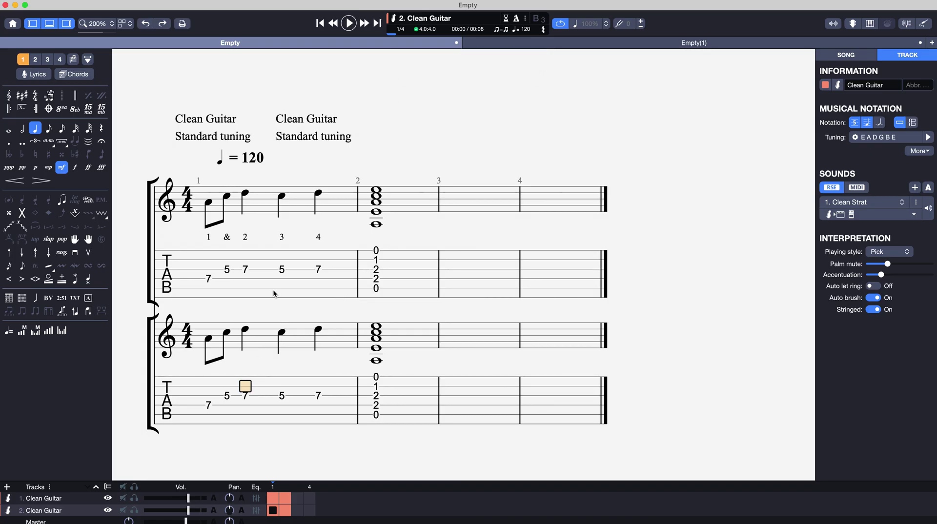
left_click(220, 280)
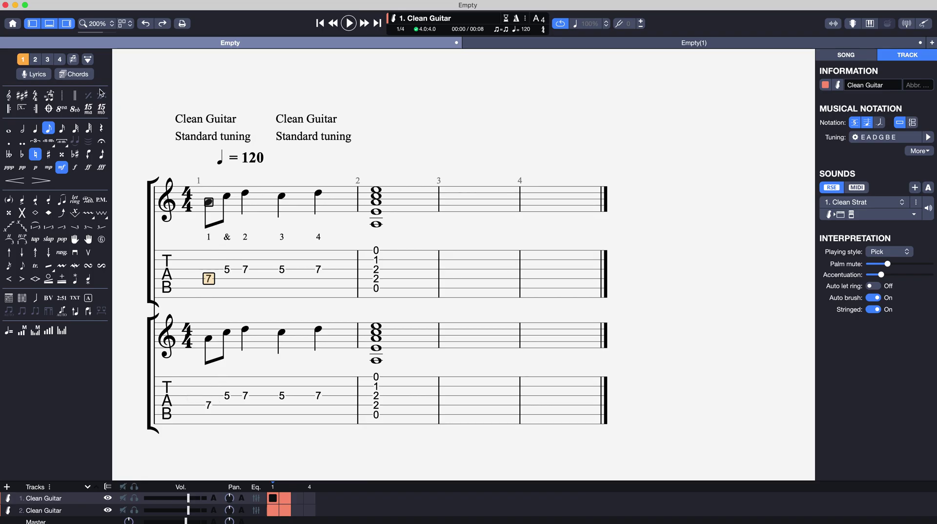
Copy track 1's '1 & 2 3 4' lyrics and paste them into track 2's Lyrics.
left_click(43, 74)
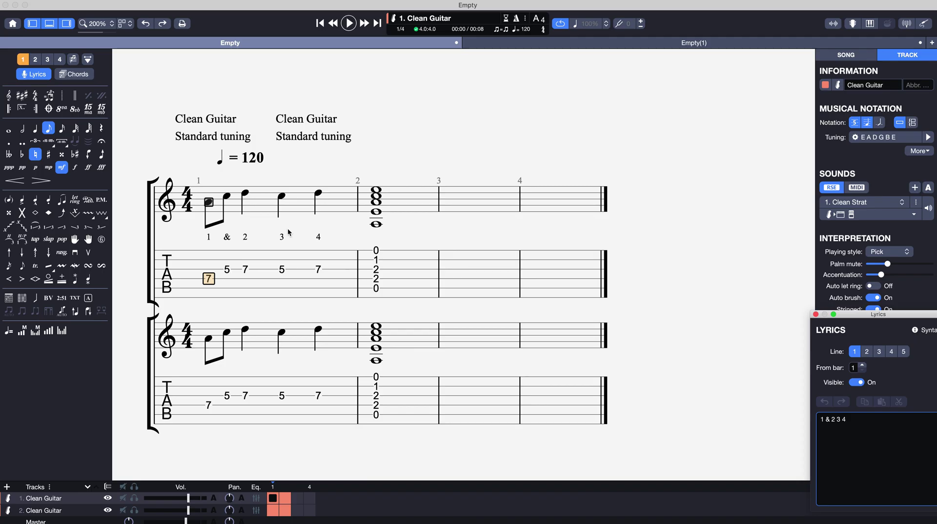
key("super+a")
key("super+c")
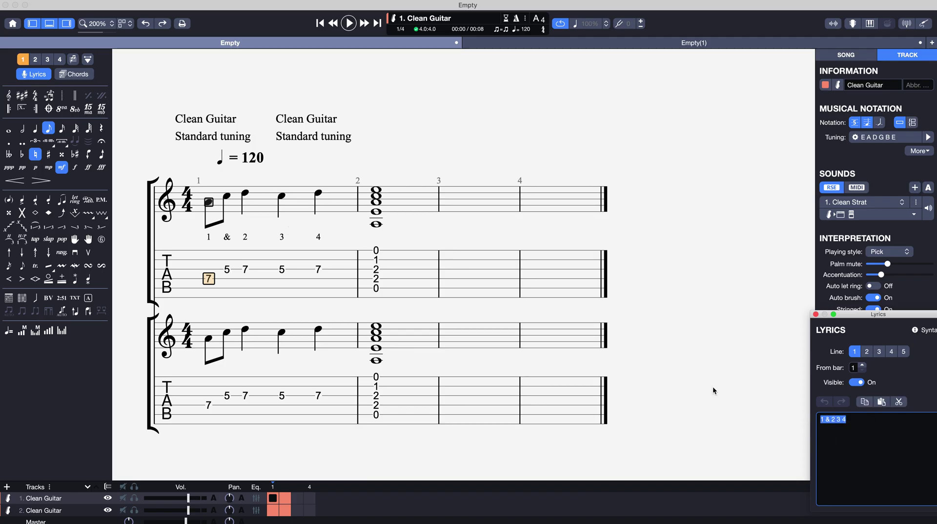
left_click(210, 342)
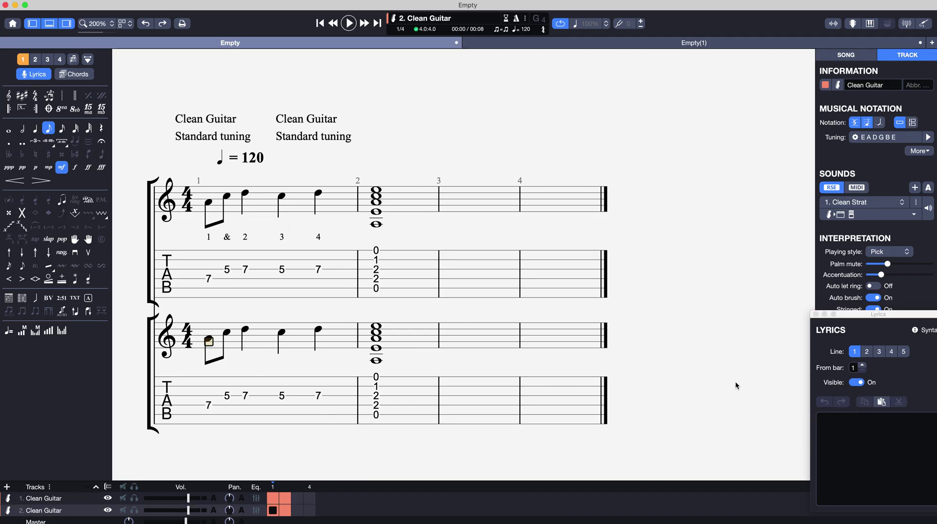
left_click_drag(859, 318, 757, 277)
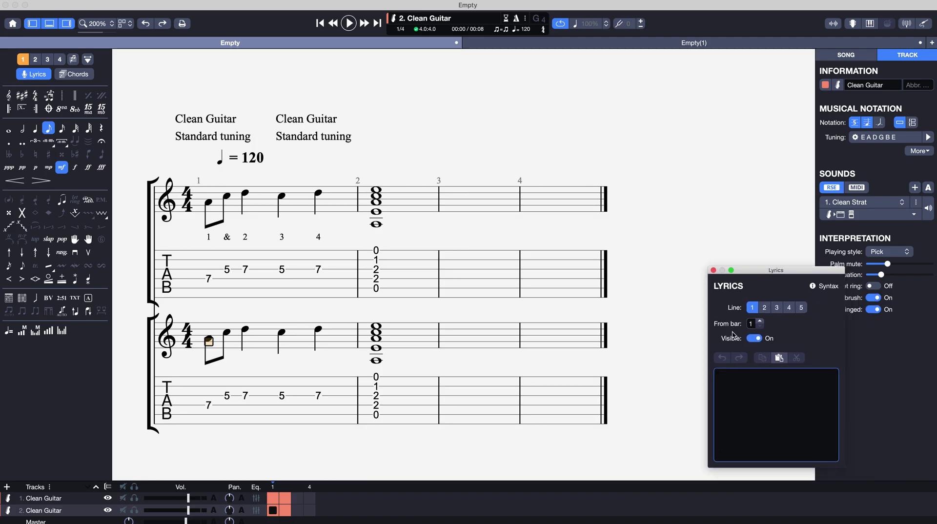
left_click(772, 360)
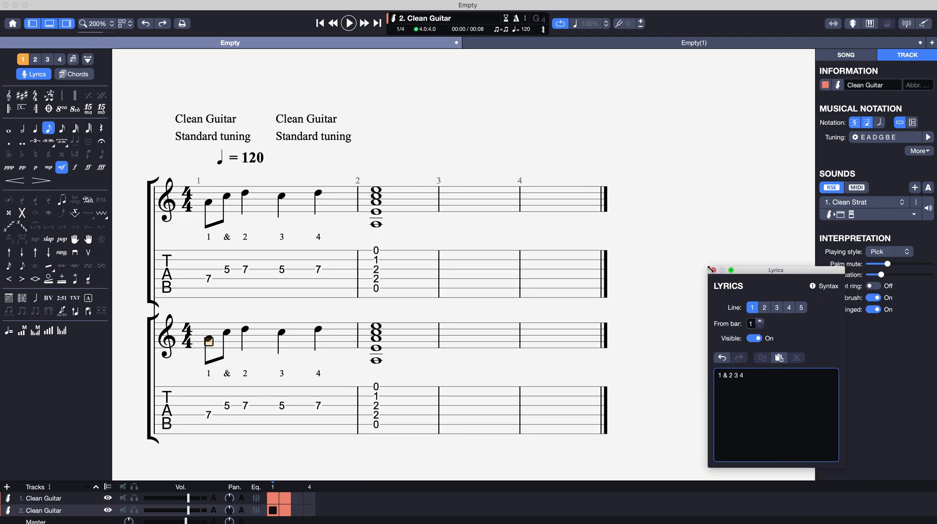
Delete track 1's lyrics and close the Lyrics window.
left_click(227, 270)
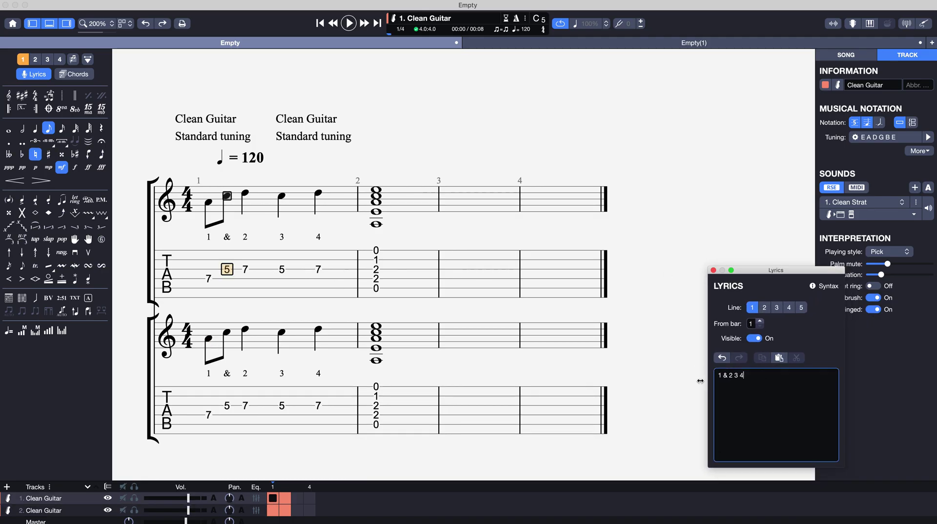
key("super+a")
key("BackSpace")
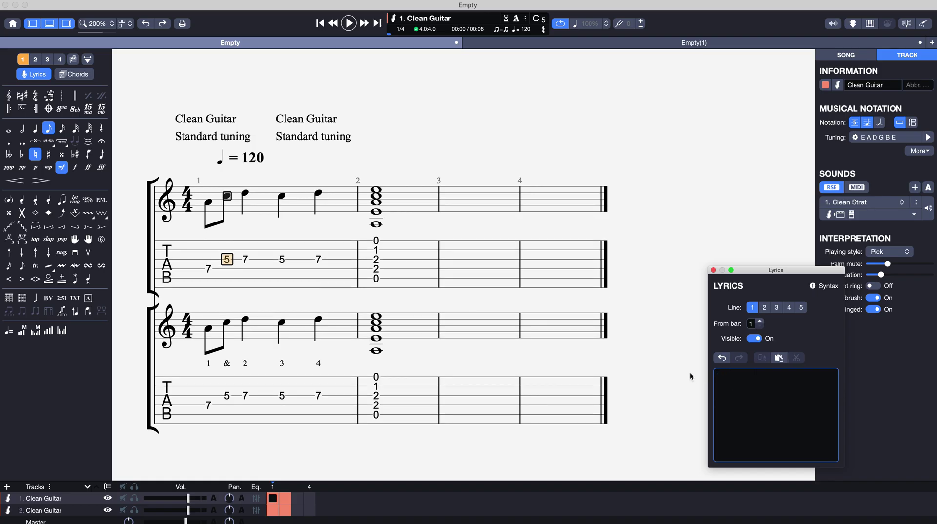
left_click(713, 270)
key("Right")
key("Down")
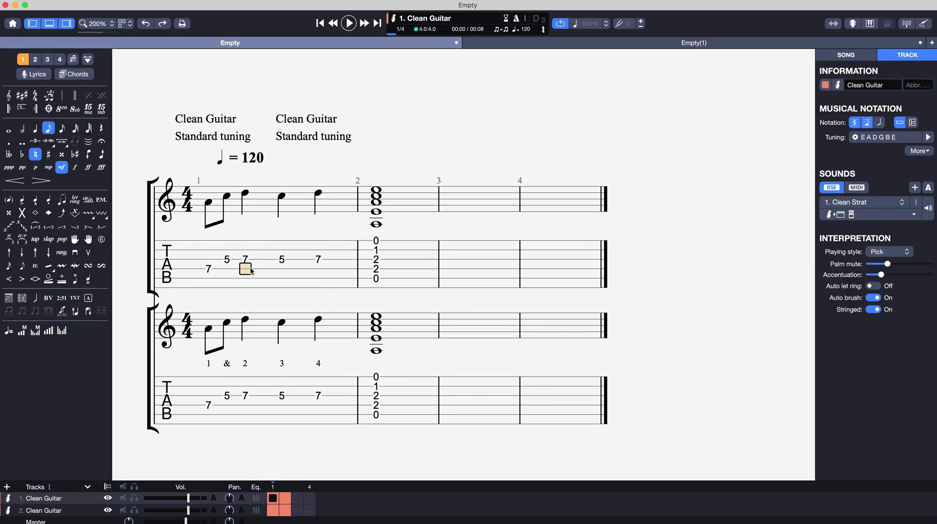
Hide track 1's tablature and track 2's standard notation, then open the Song settings.
left_click(855, 123)
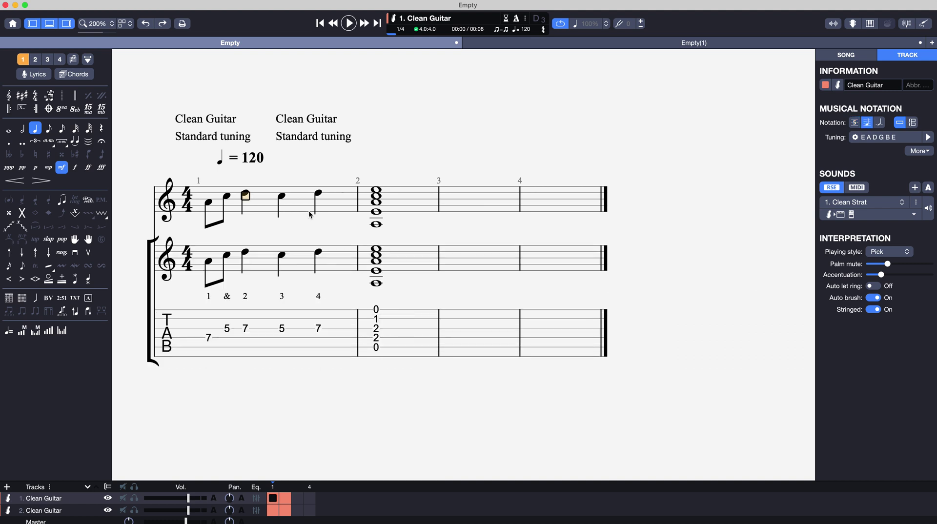
left_click(222, 326)
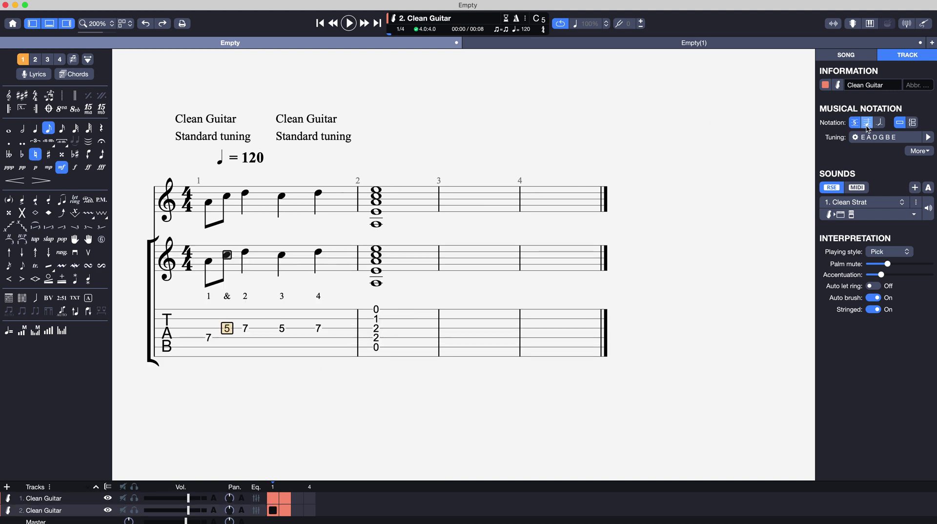
left_click(867, 123)
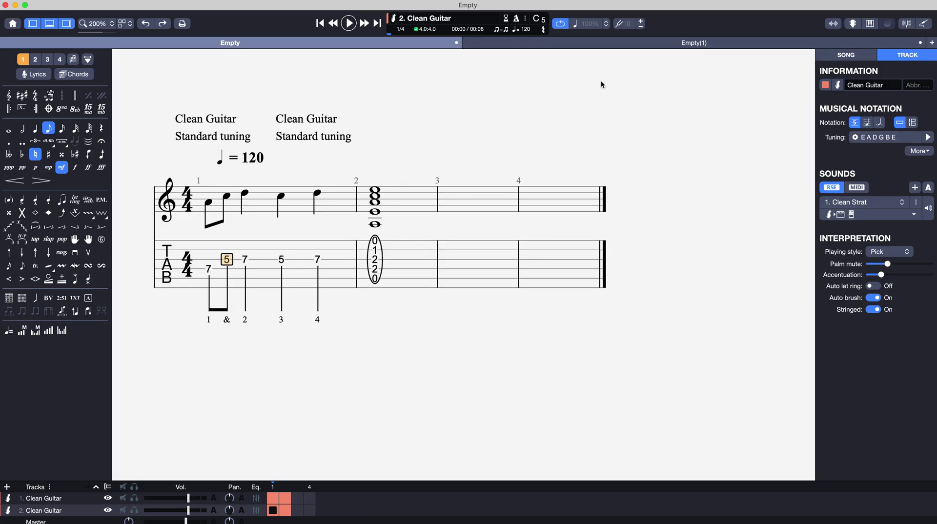
left_click(846, 55)
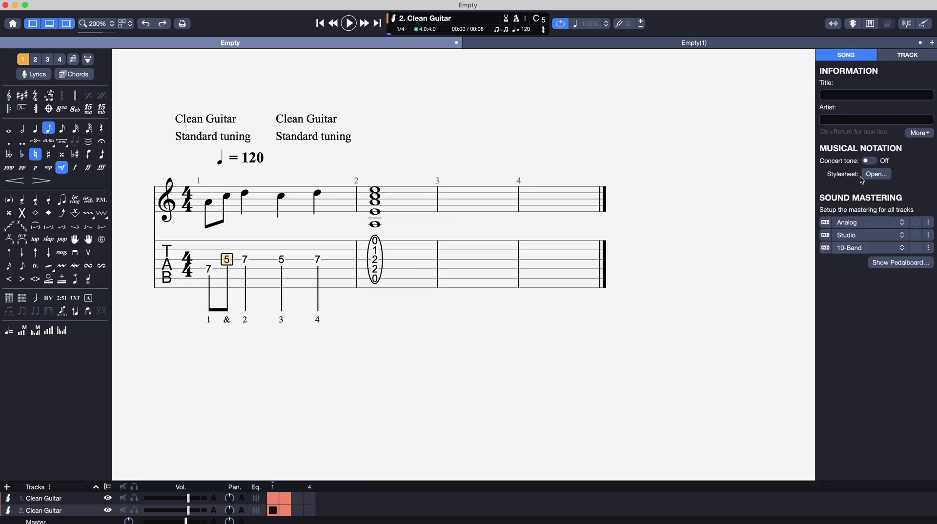
In the Stylesheet's Notation settings, set tablature Voice 1 to Hidden and apply.
left_click(877, 174)
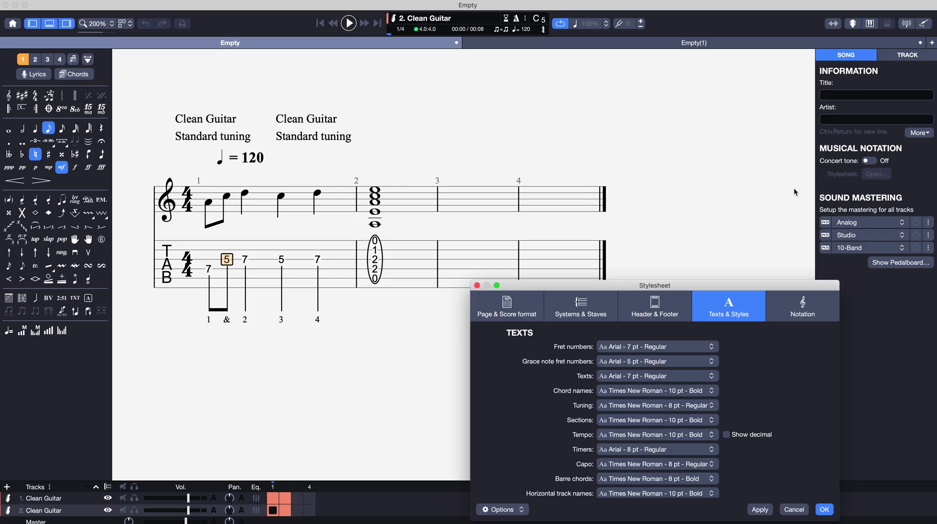
left_click_drag(751, 280, 739, 194)
left_click(791, 220)
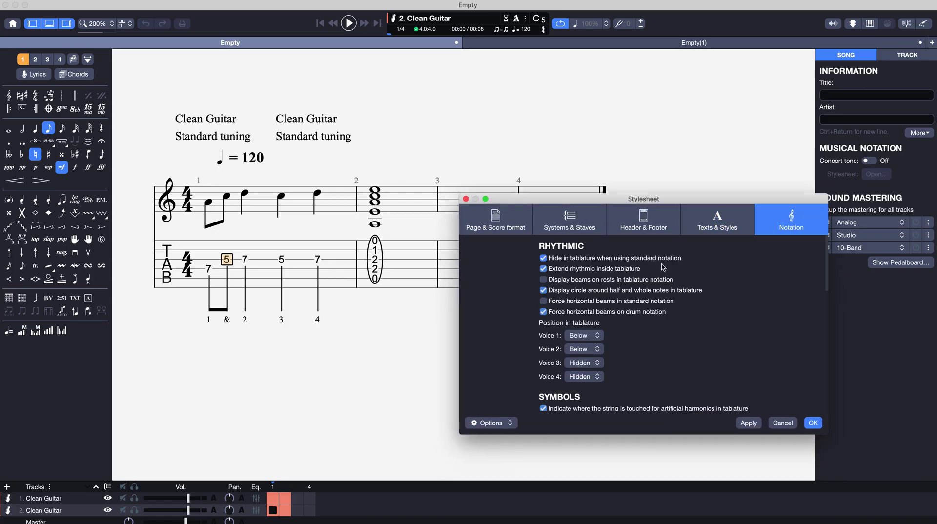
left_click(583, 335)
left_click(578, 347)
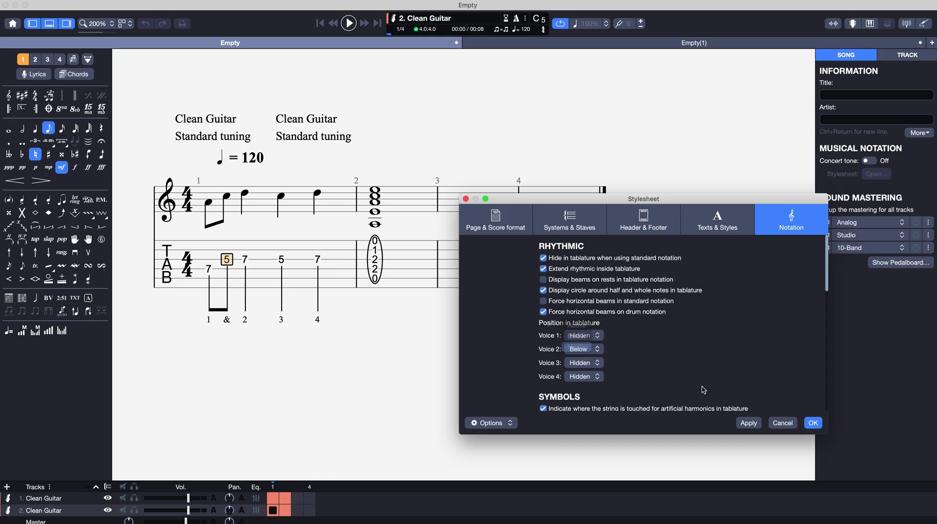
left_click(746, 423)
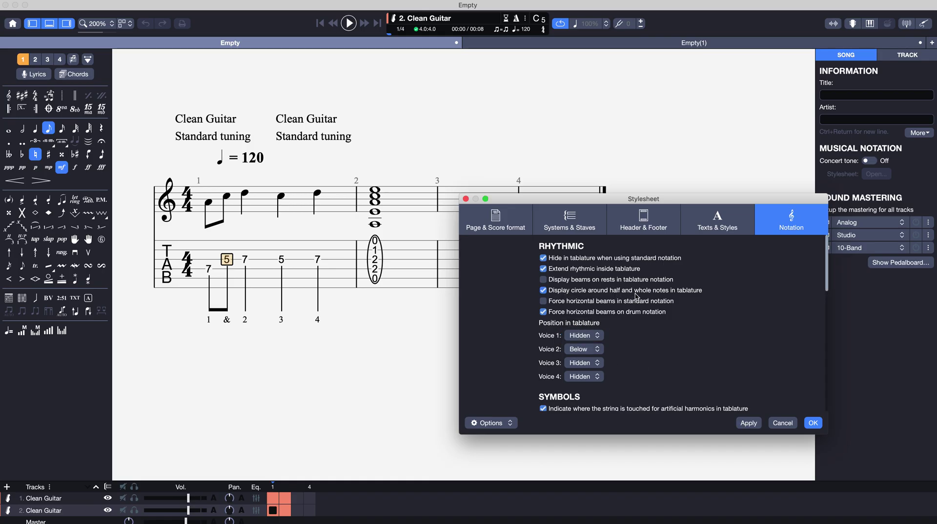
Turn off 'Display circle around half and whole notes', apply, and confirm with OK.
left_click(543, 292)
left_click(745, 424)
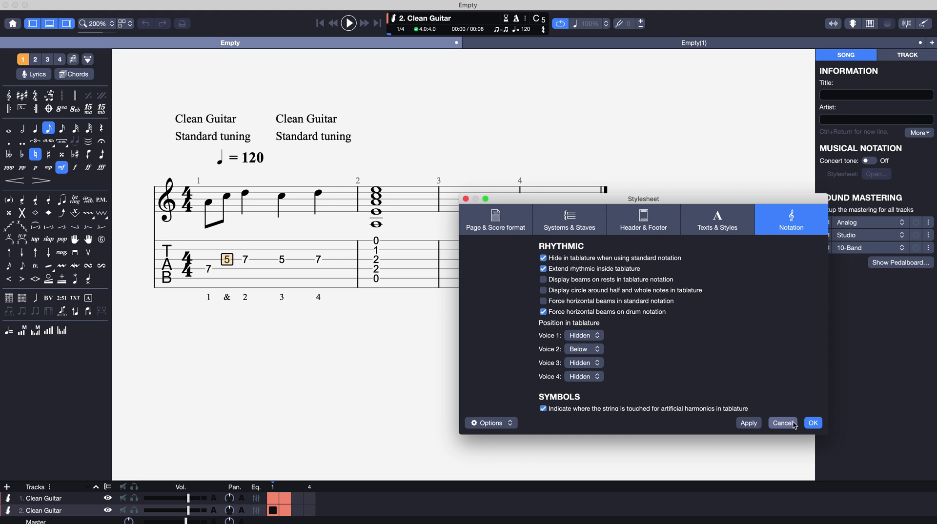
left_click(813, 424)
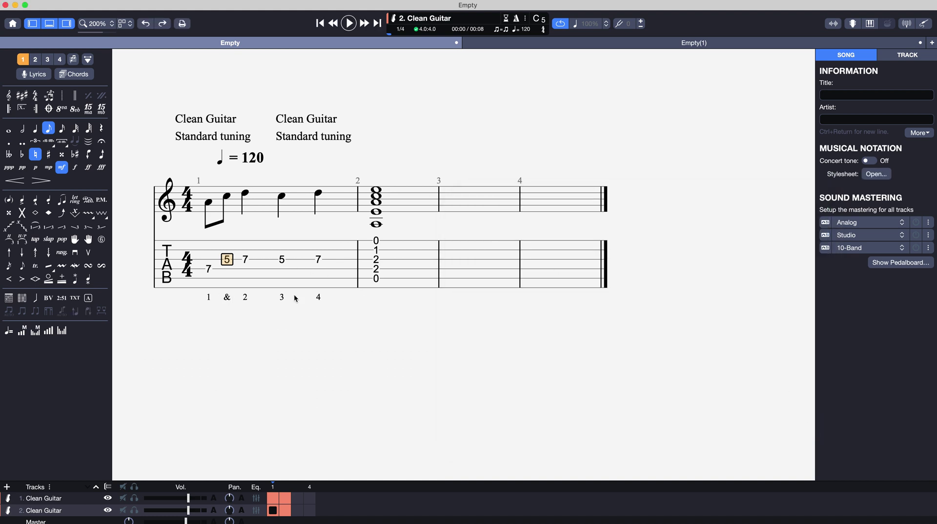
Uncheck Visible in the Tuning dialog for track 2, then track 1, adjusting the fingering.
left_click(313, 130)
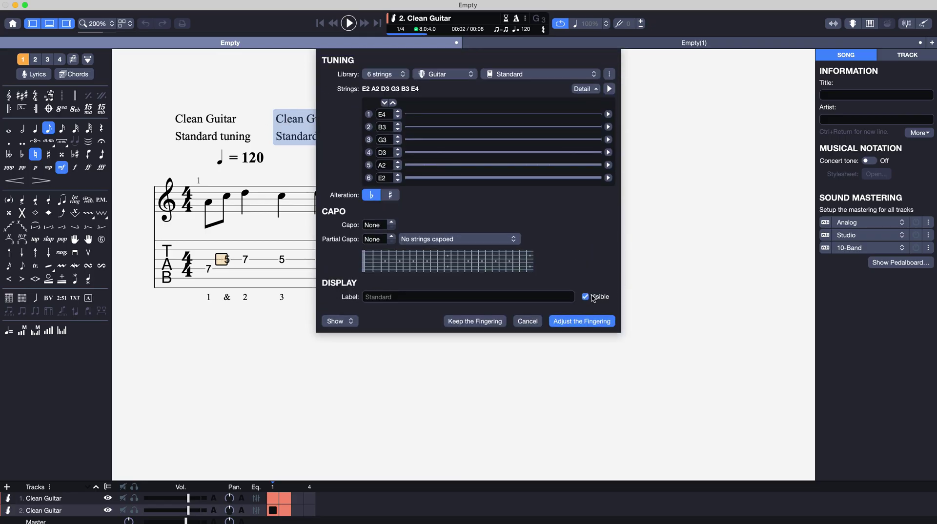
left_click(587, 297)
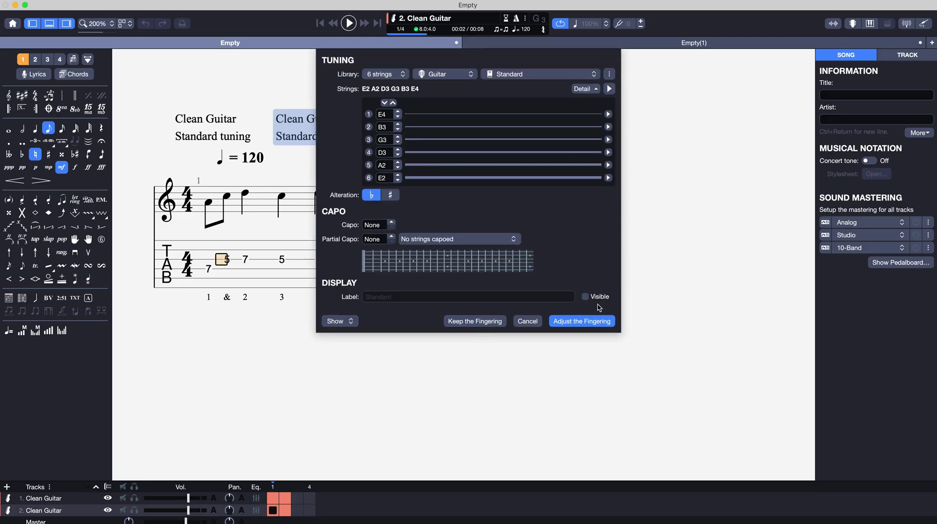
left_click(566, 322)
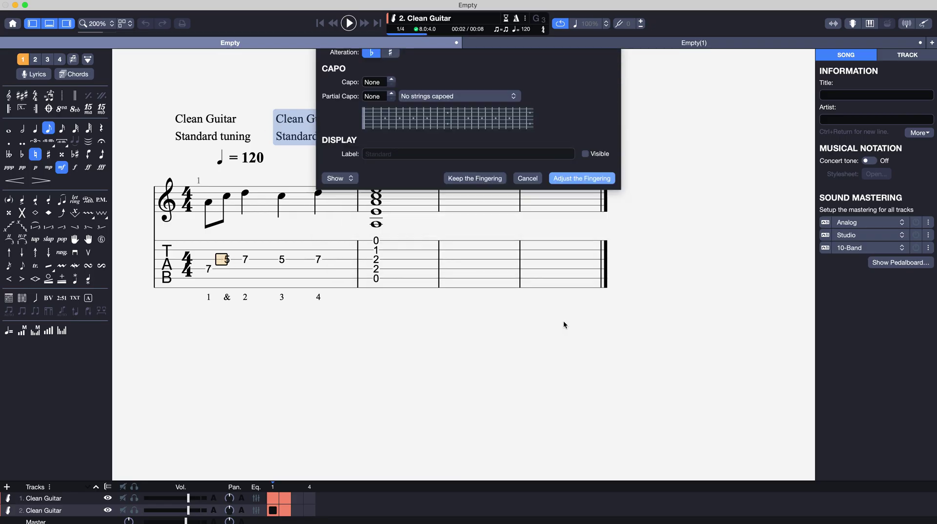
left_click(199, 135)
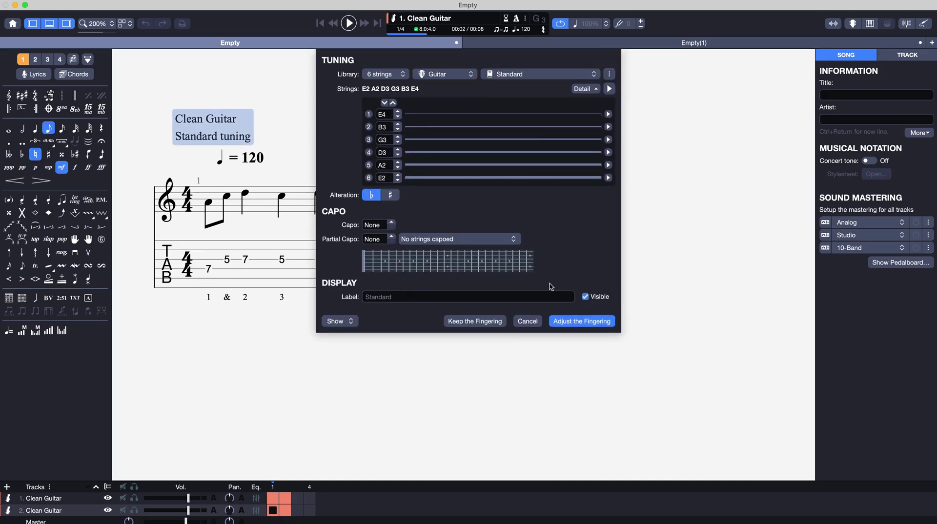
left_click(586, 297)
left_click(572, 324)
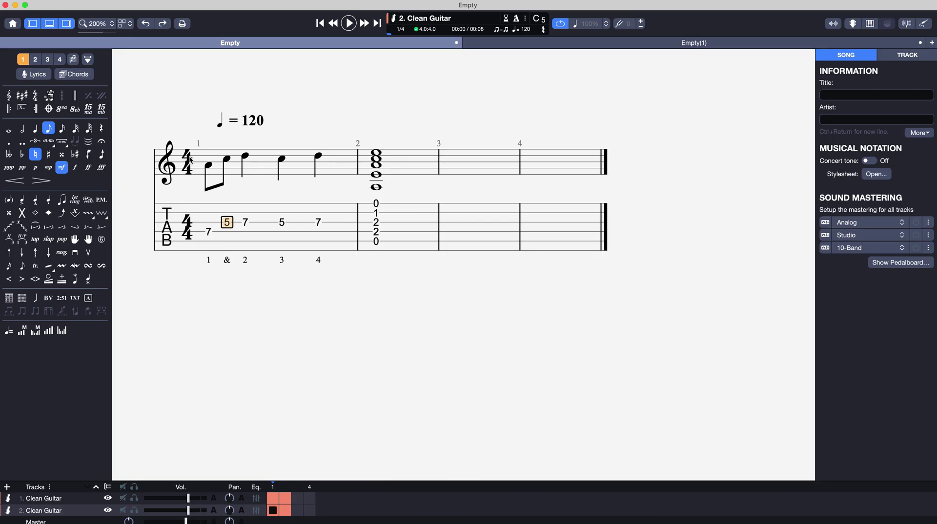
In Stylesheet Systems & Staves, set Brackets Mode to Group Similar Instruments, apply and confirm.
left_click(876, 174)
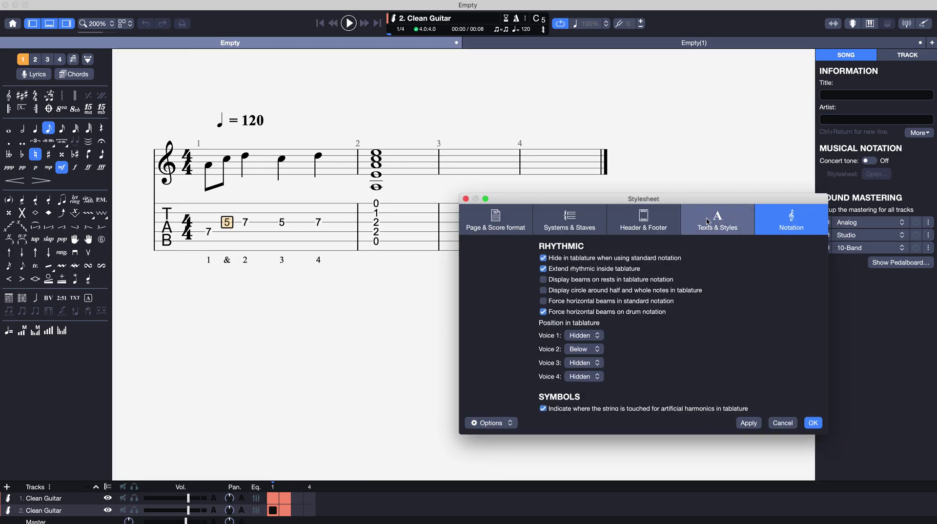
left_click(576, 222)
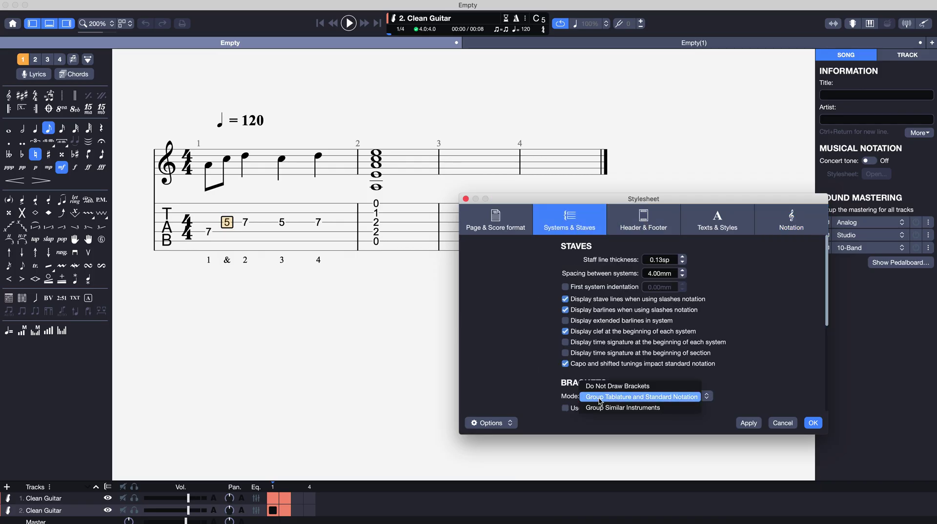
left_click(654, 408)
left_click(749, 424)
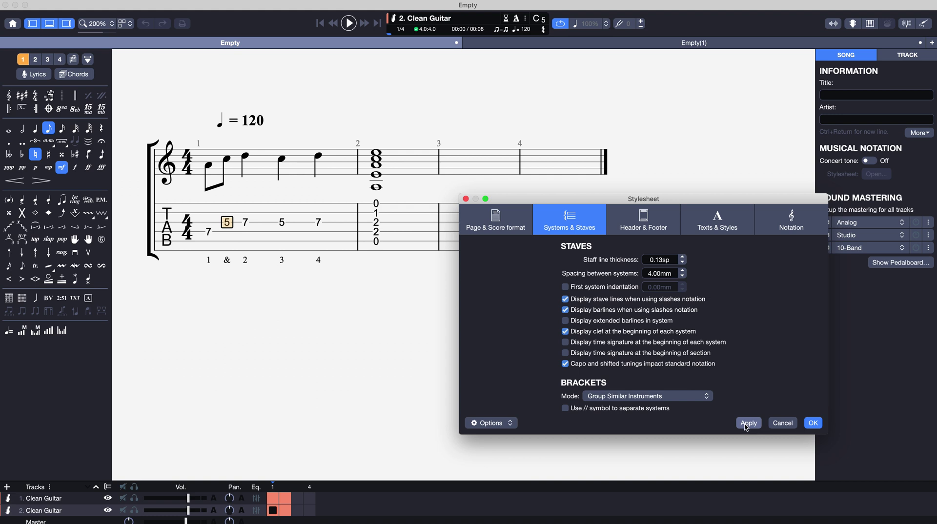
left_click(812, 423)
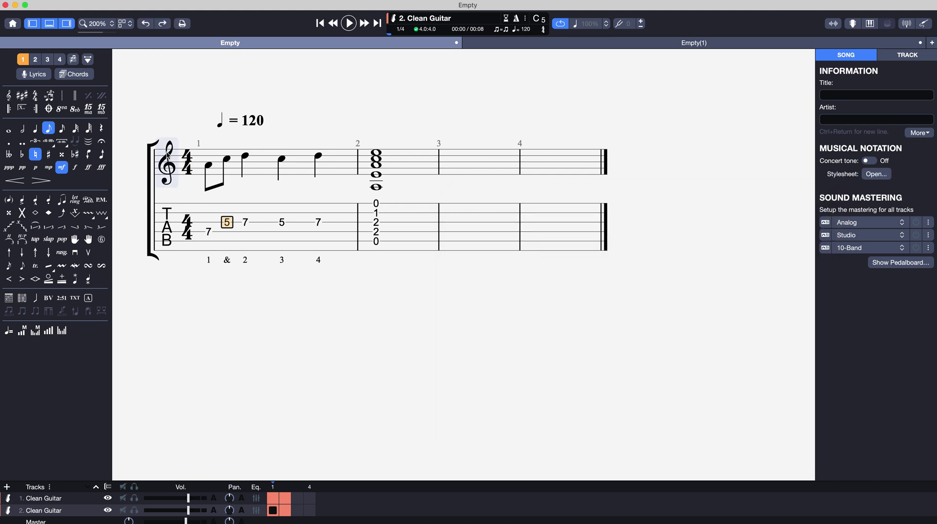